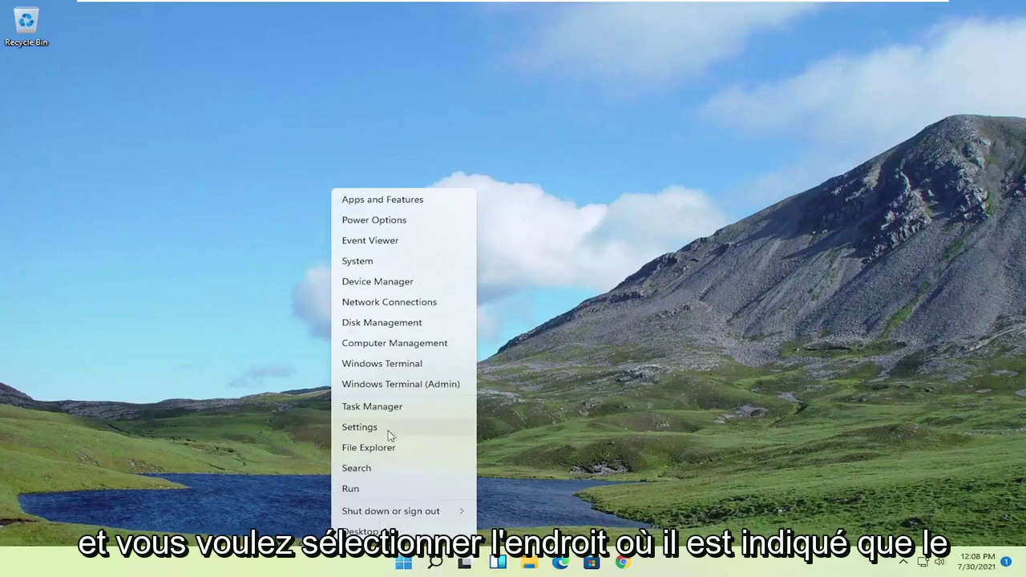
Step: Open Task Manager's Startup list and select the Microsoft OneDrive entry
{"action": "left_click", "coordinate": [365, 405]}
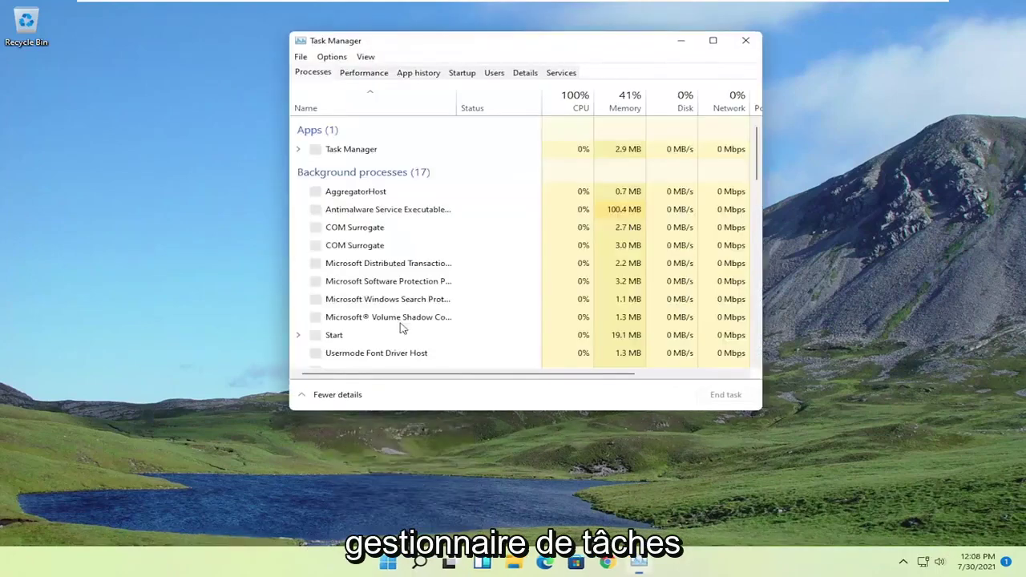
{"action": "left_click", "coordinate": [464, 74]}
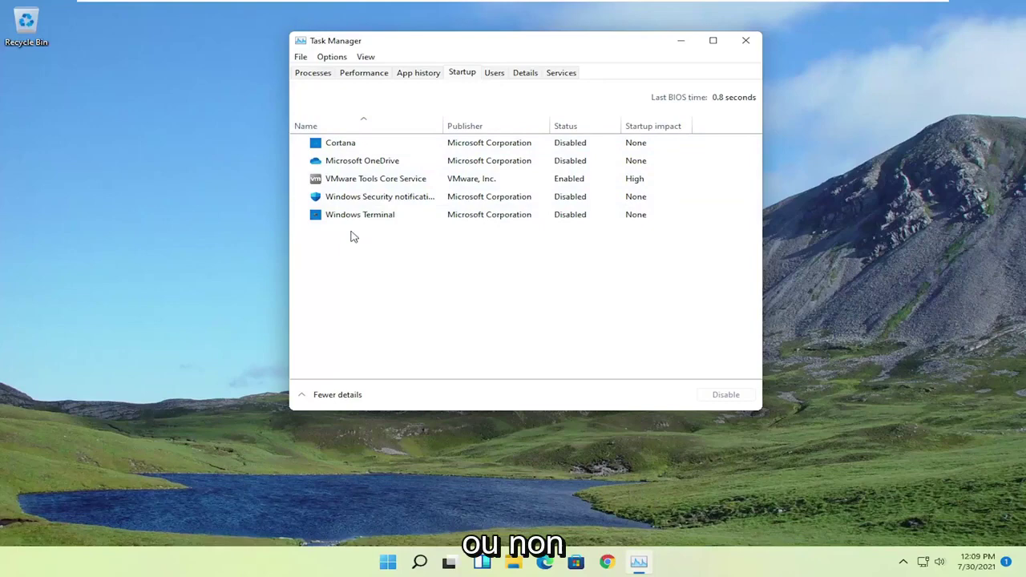
{"action": "left_click", "coordinate": [353, 162]}
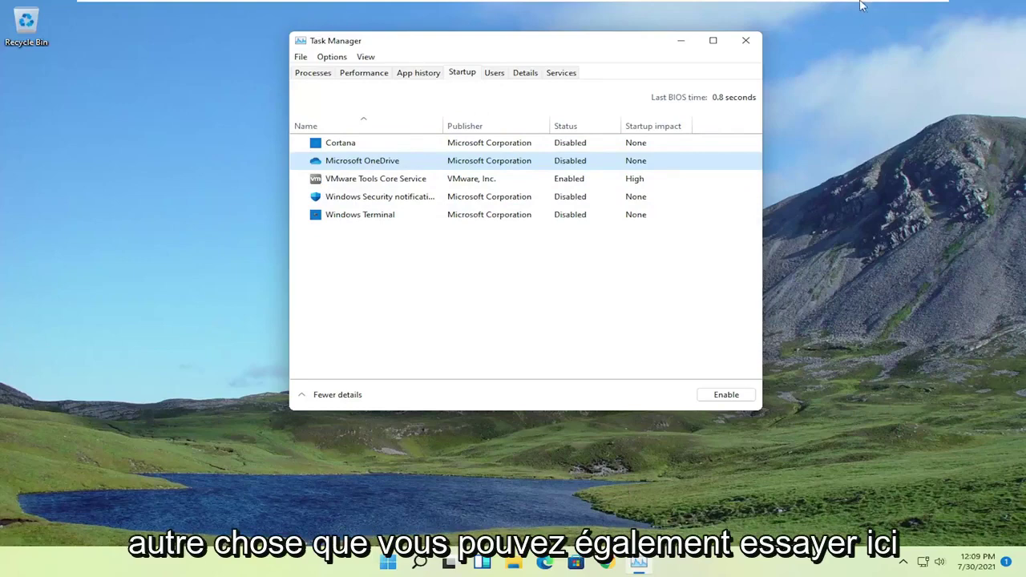
Step: Close Task Manager and open Control Panel with View by set to Large icons
{"action": "left_click", "coordinate": [746, 43]}
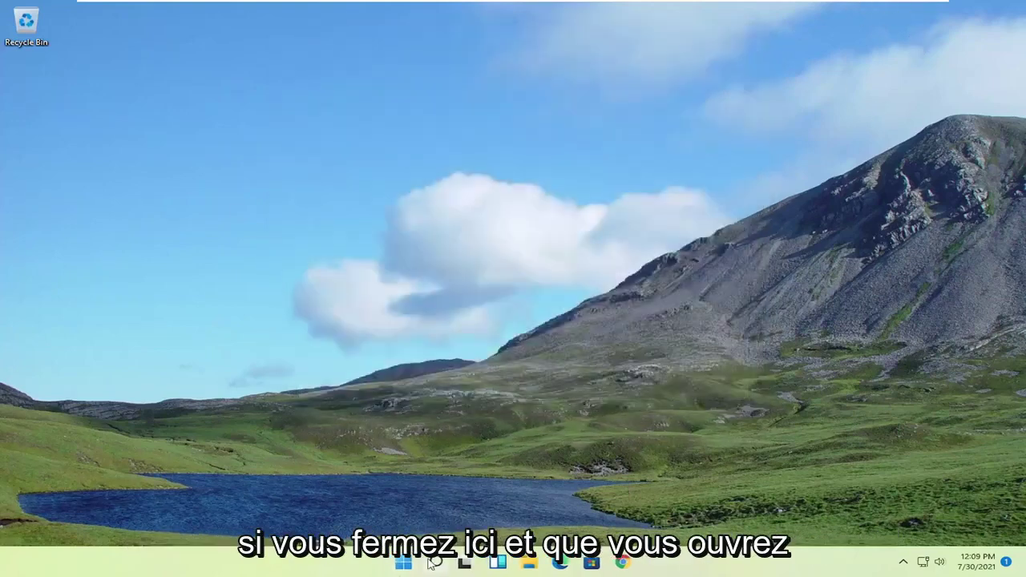
{"action": "left_click", "coordinate": [430, 564]}
{"action": "type", "text": "contr"}
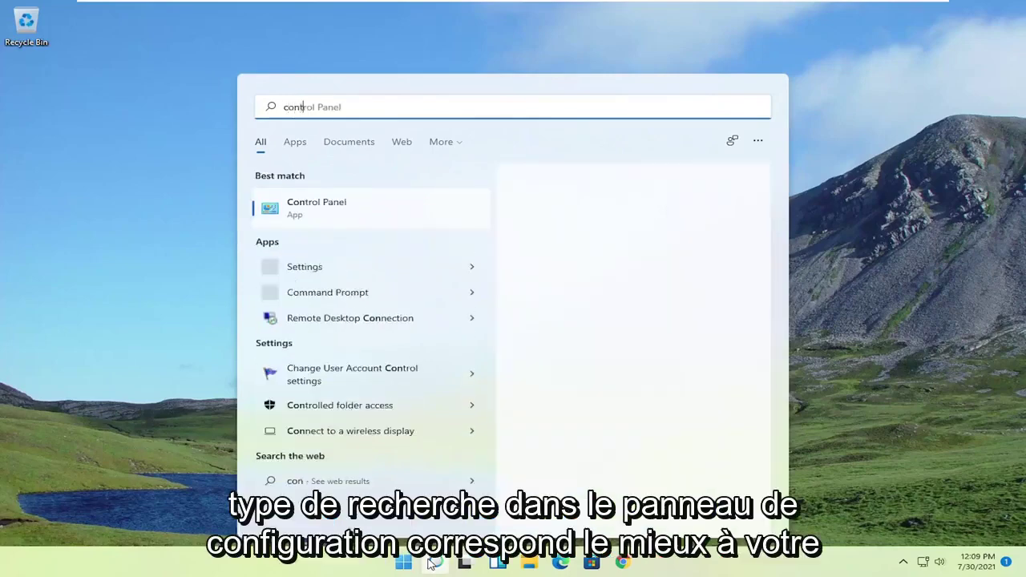
{"action": "type", "text": "ol panel"}
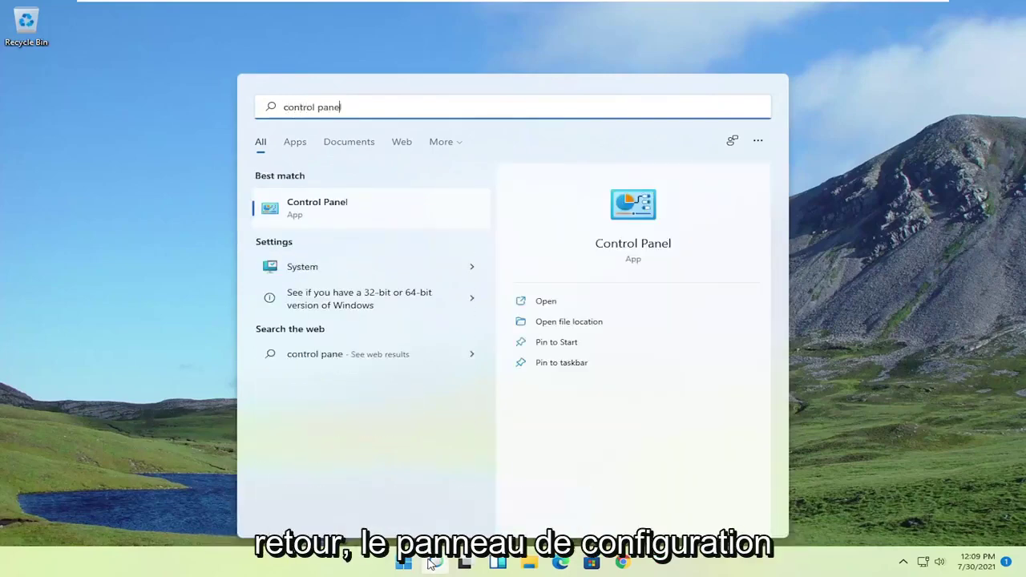
{"action": "left_click", "coordinate": [290, 210]}
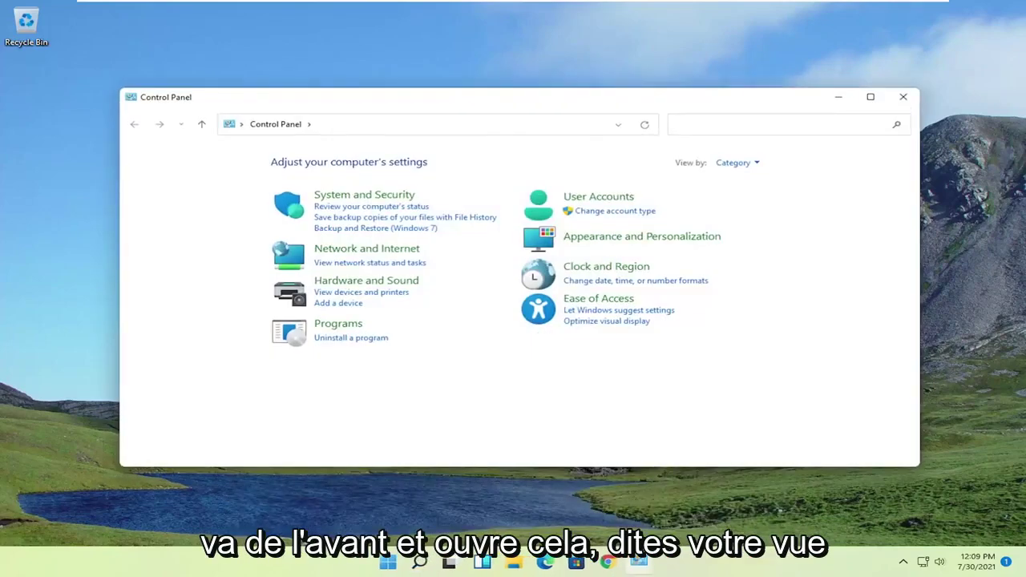
{"action": "left_click", "coordinate": [734, 163]}
{"action": "left_click", "coordinate": [739, 198]}
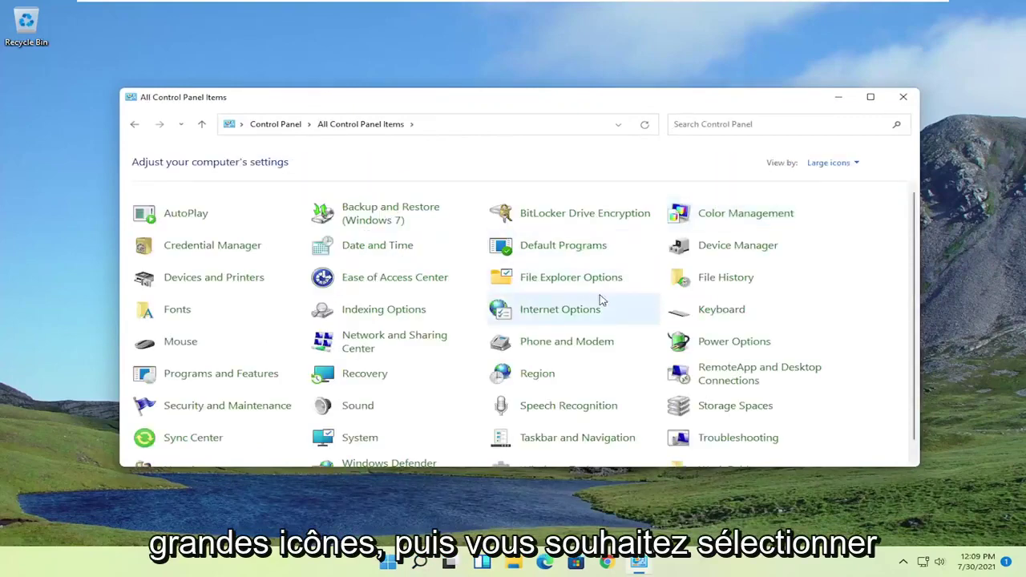
Step: In Power Options, reveal the additional plans and select High performance
{"action": "scroll", "coordinate": [641, 312], "scroll_direction": "down", "scroll_amount": 1}
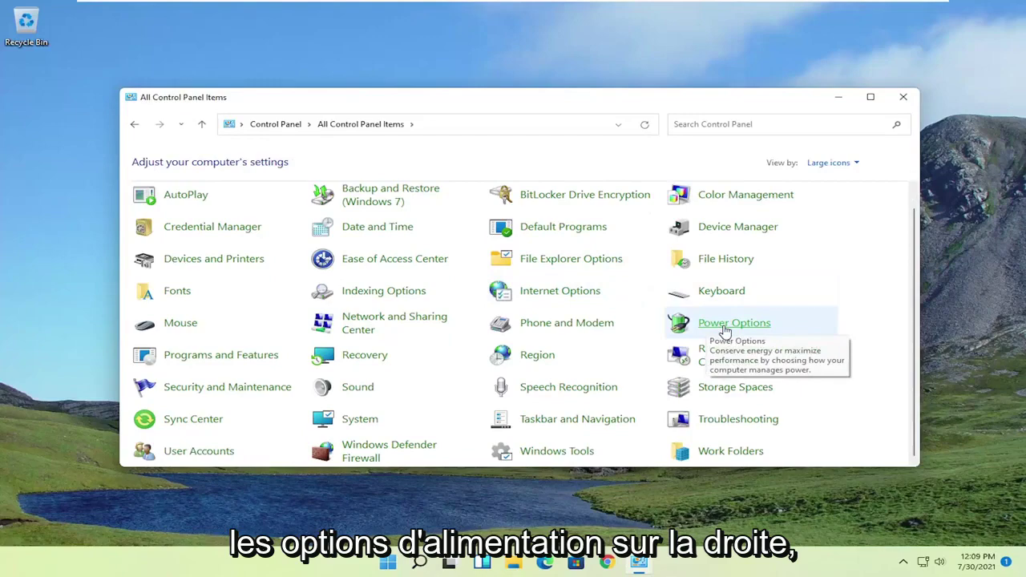
{"action": "left_click", "coordinate": [726, 327]}
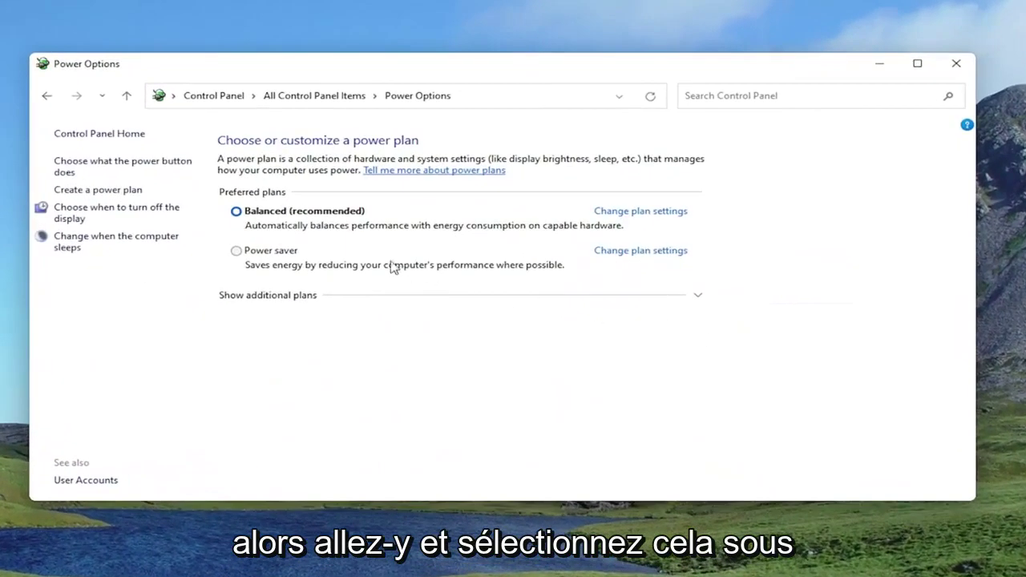
{"action": "left_click", "coordinate": [302, 303]}
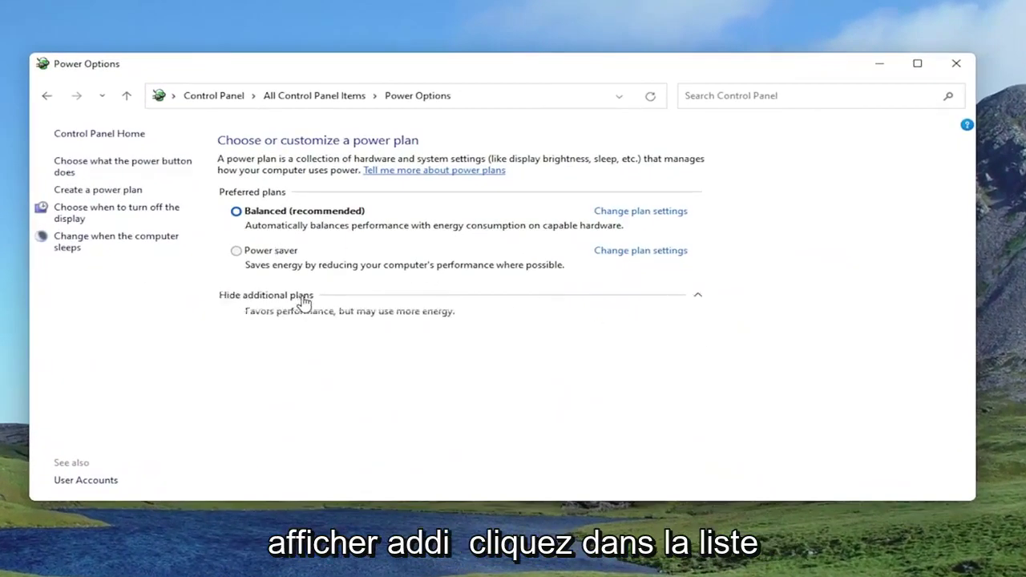
{"action": "left_click", "coordinate": [237, 316]}
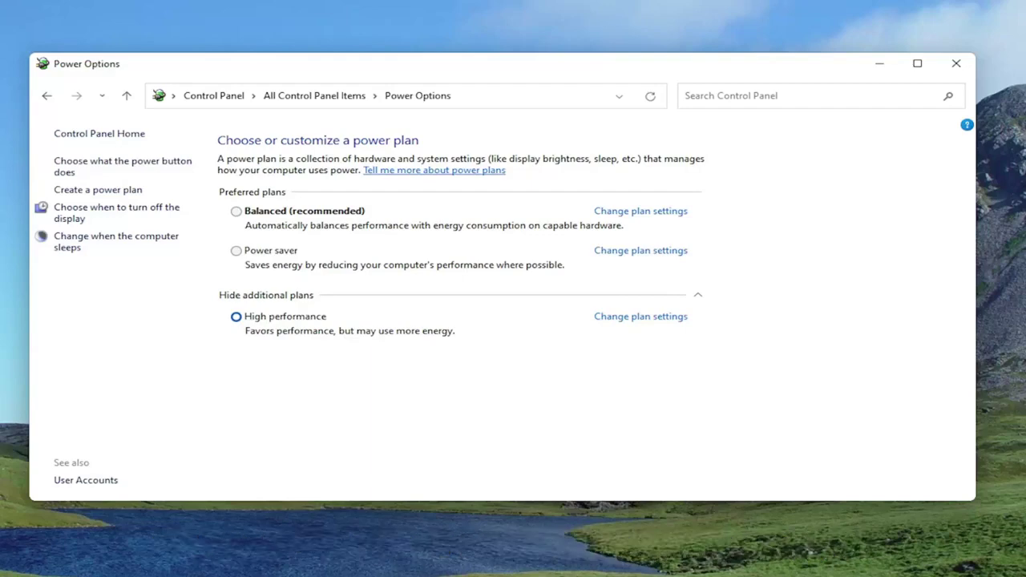
Step: Close the power settings window and launch Device Manager from search
{"action": "left_click", "coordinate": [956, 63]}
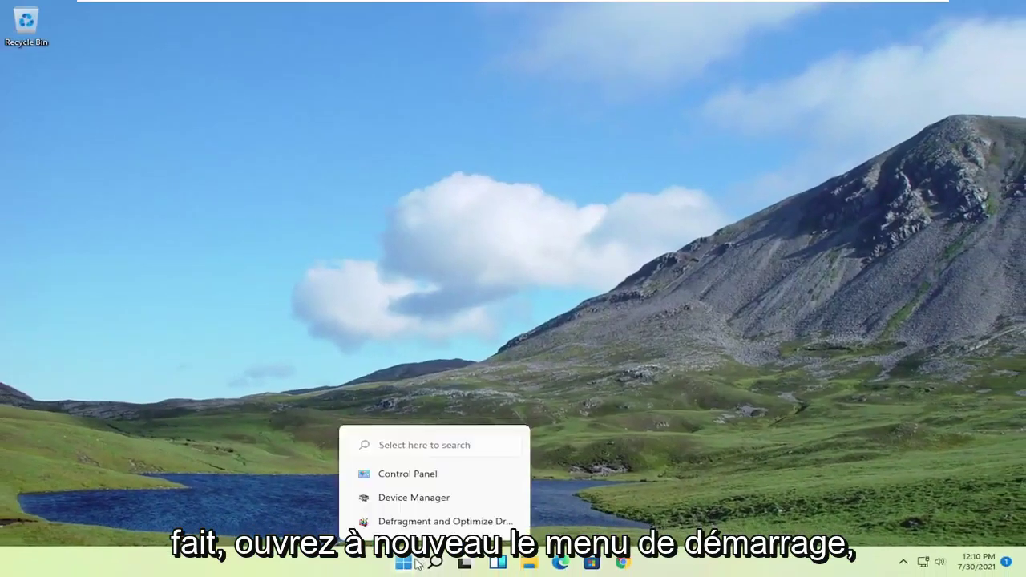
{"action": "left_click", "coordinate": [403, 564]}
{"action": "left_click", "coordinate": [404, 563]}
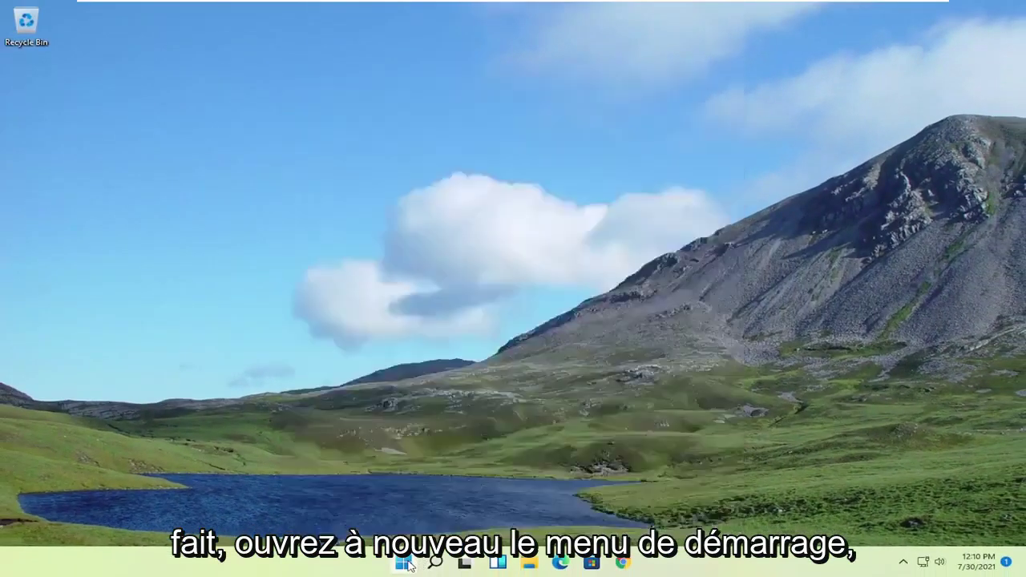
{"action": "left_click", "coordinate": [404, 562]}
{"action": "type", "text": "device manager"}
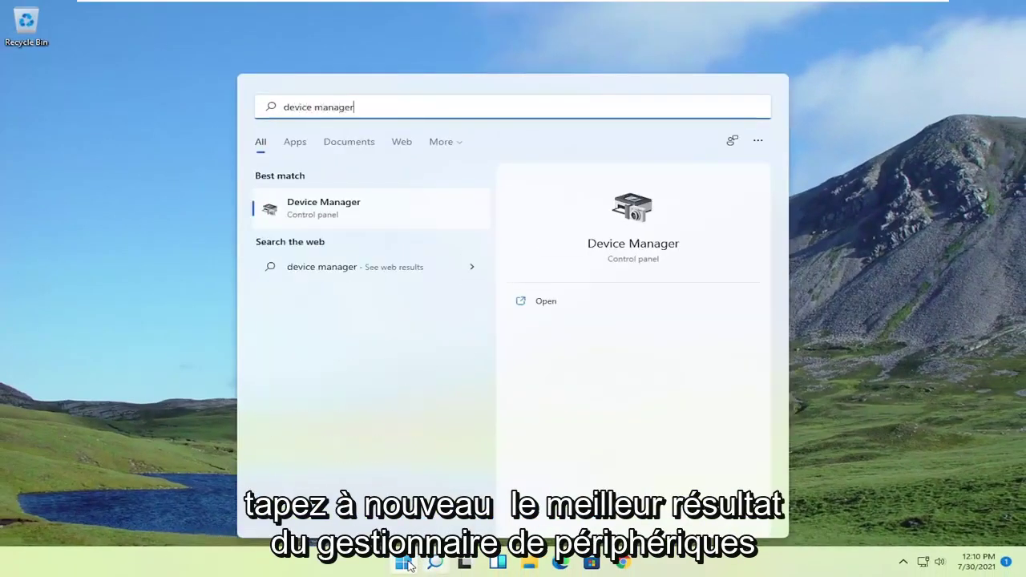
{"action": "left_click", "coordinate": [344, 210]}
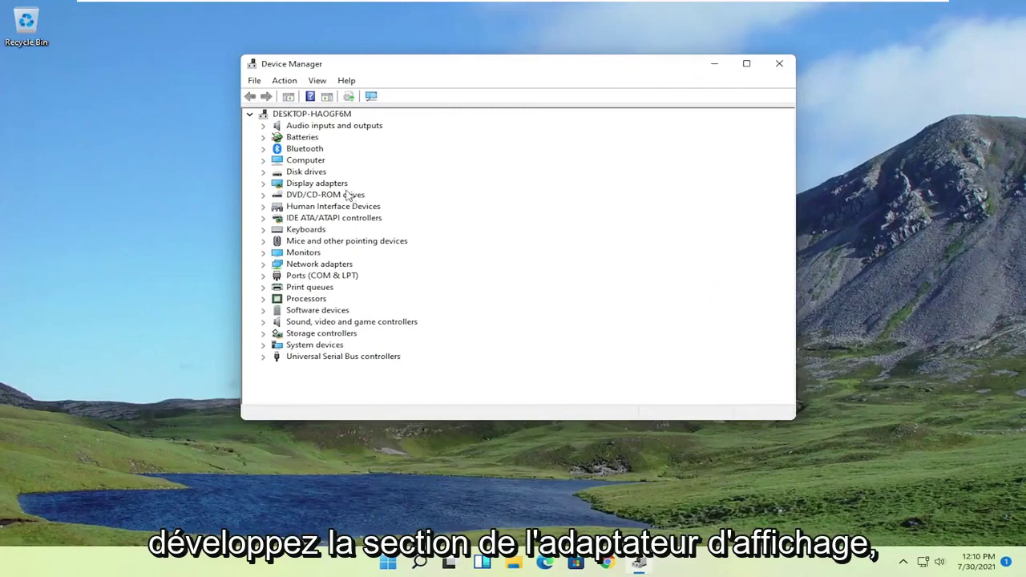
Step: Reinstall the VMware SVGA 3D display driver from drivers already on the computer
{"action": "double_click", "coordinate": [325, 183]}
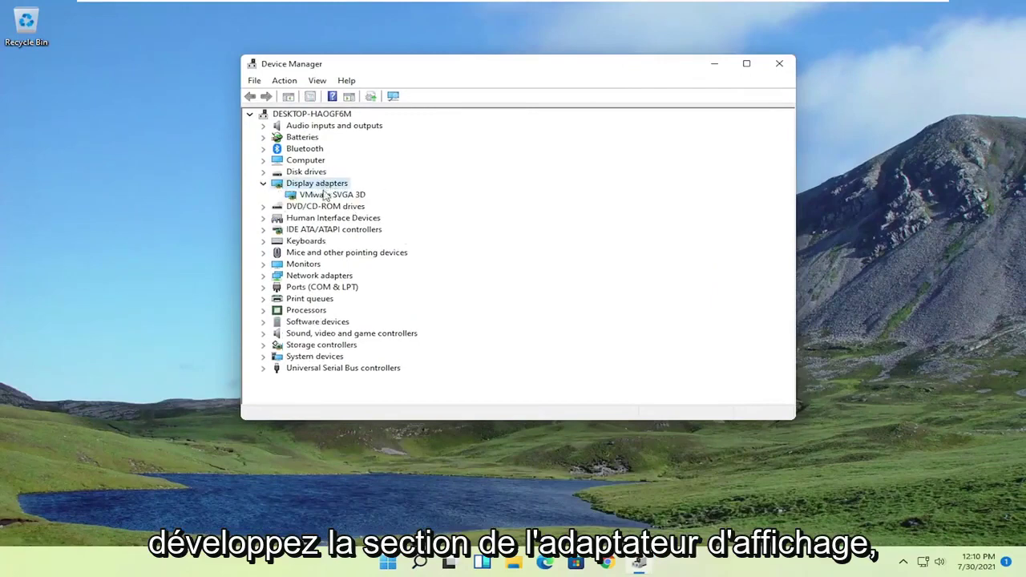
{"action": "right_click", "coordinate": [327, 196]}
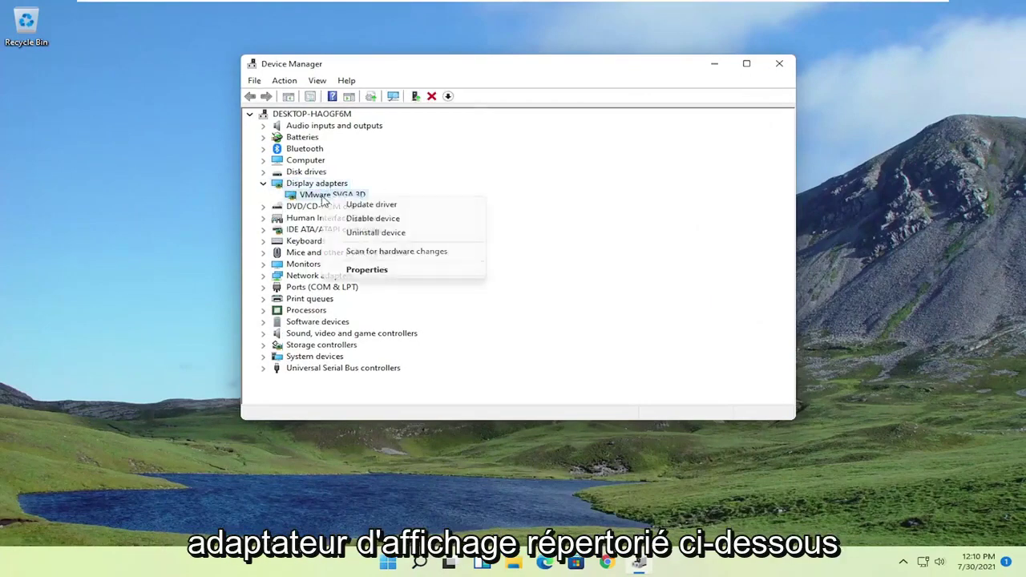
{"action": "left_click", "coordinate": [371, 205]}
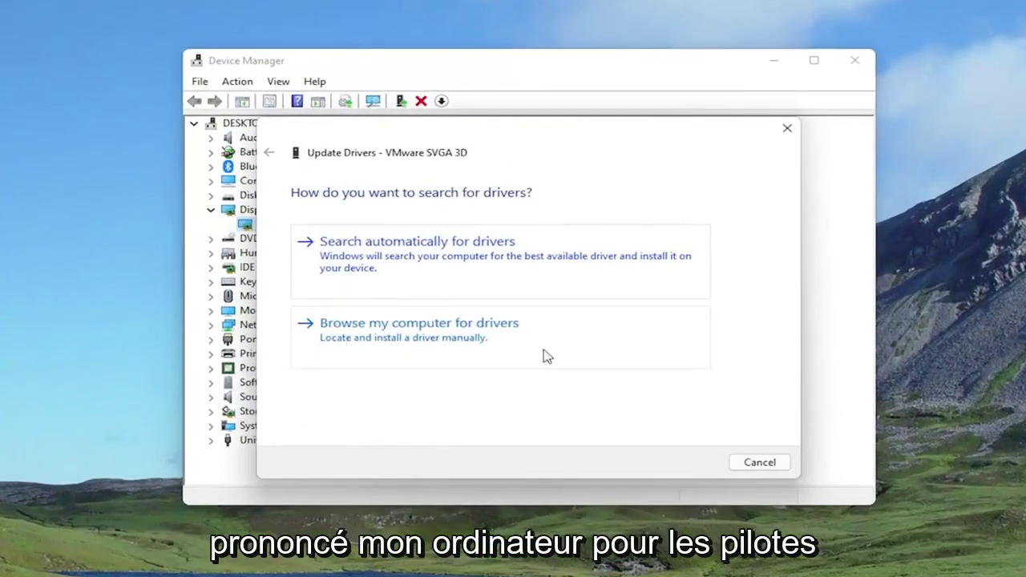
{"action": "left_click", "coordinate": [476, 347]}
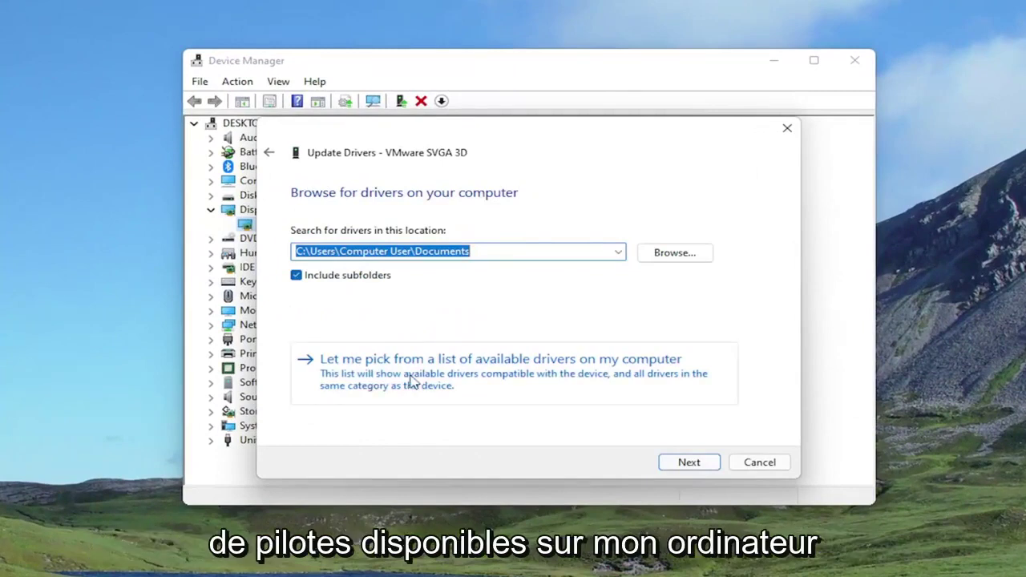
{"action": "left_click", "coordinate": [442, 384]}
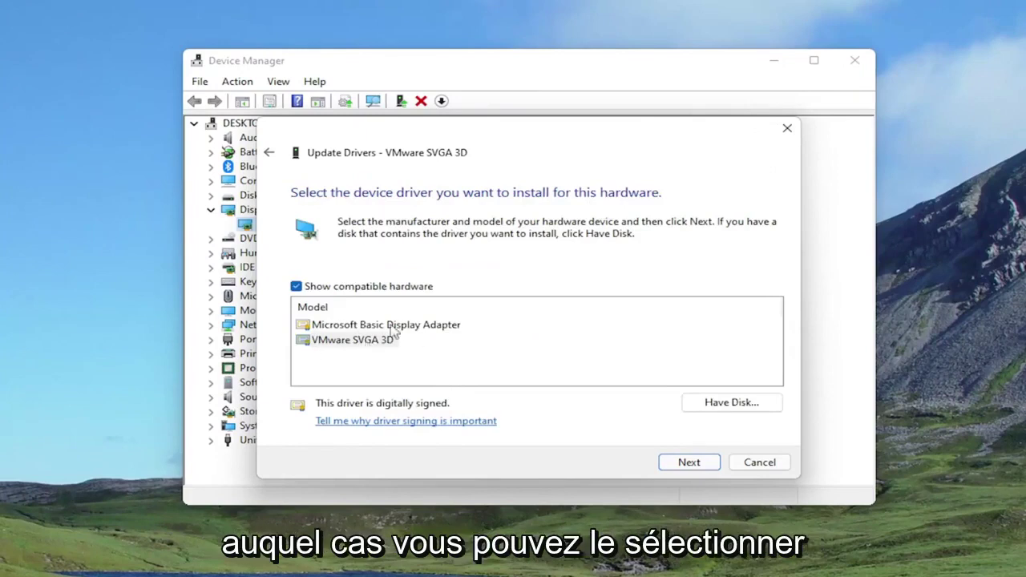
{"action": "left_click", "coordinate": [688, 462]}
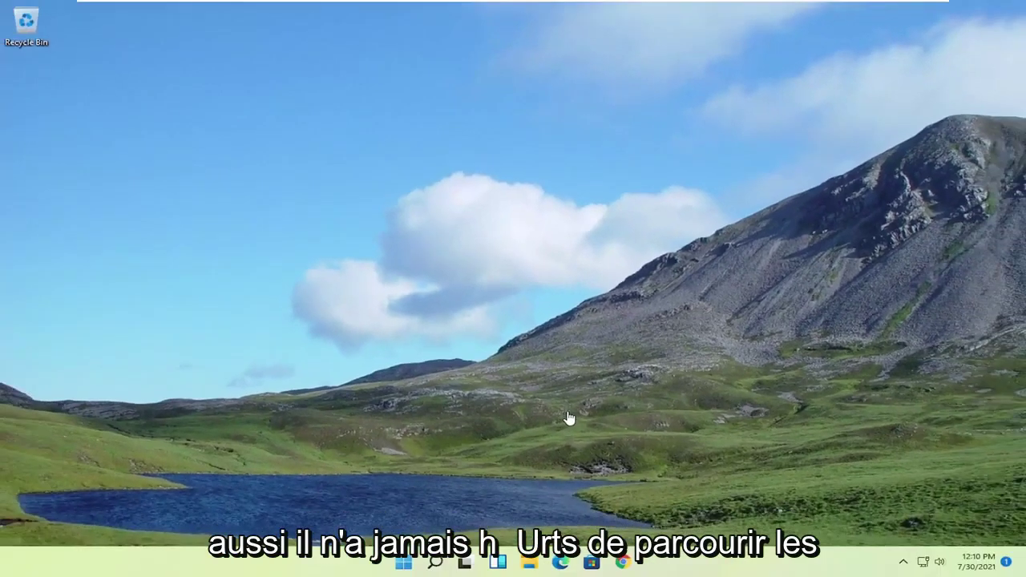
Step: Search 'apps and', open Apps & features, and scroll through the installed apps list
{"action": "left_click", "coordinate": [435, 562]}
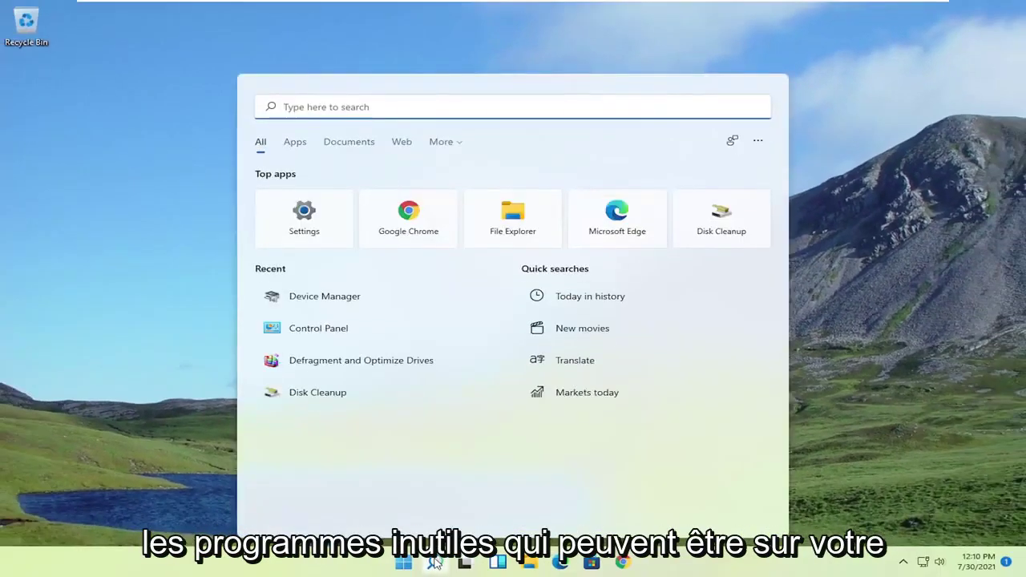
{"action": "type", "text": "apps and"}
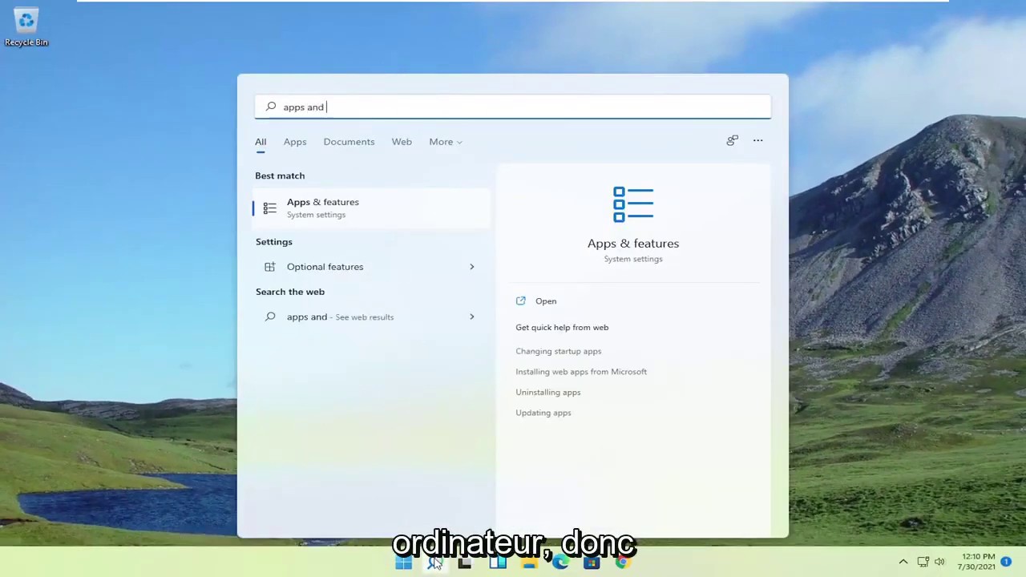
{"action": "left_click", "coordinate": [361, 215]}
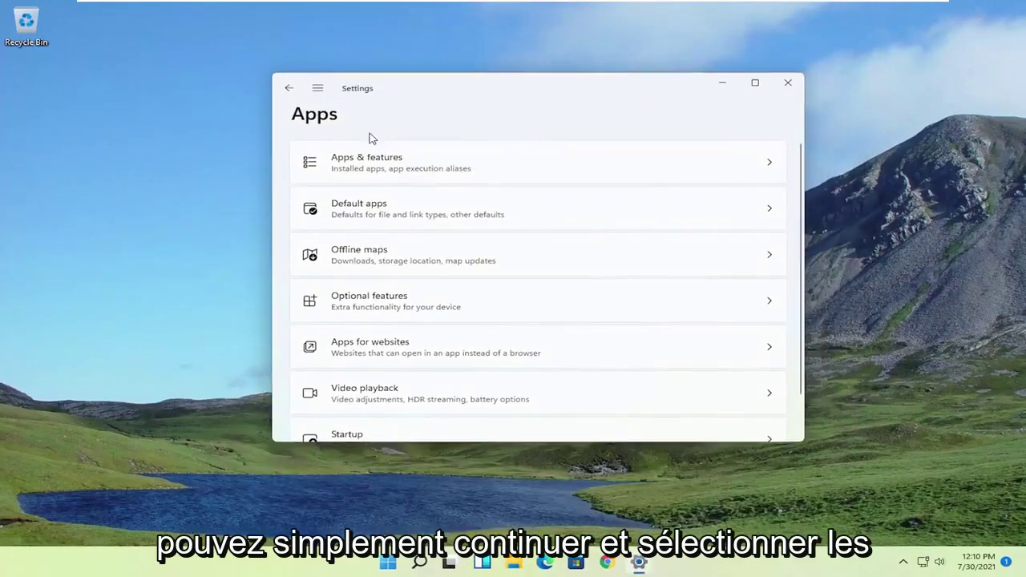
{"action": "left_click", "coordinate": [350, 166]}
{"action": "scroll", "coordinate": [409, 293], "scroll_direction": "down", "scroll_amount": 2}
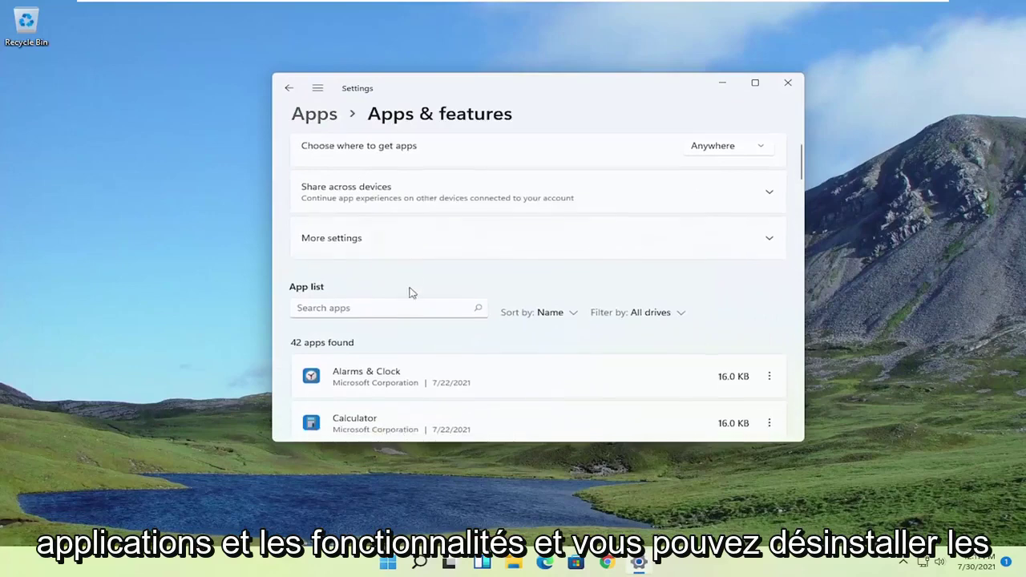
{"action": "scroll", "coordinate": [407, 299], "scroll_direction": "down", "scroll_amount": 5}
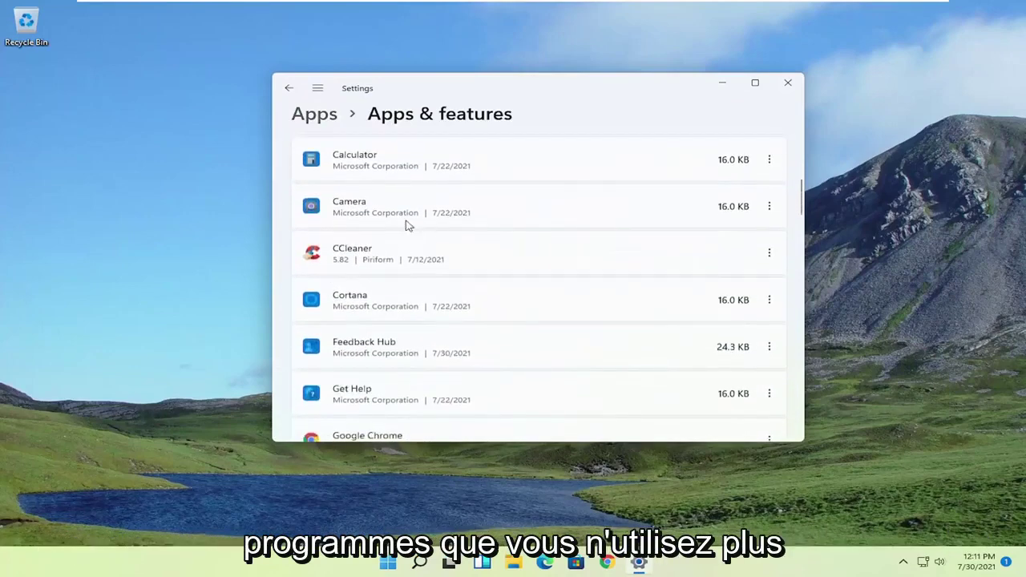
{"action": "scroll", "coordinate": [433, 317], "scroll_direction": "down", "scroll_amount": 1}
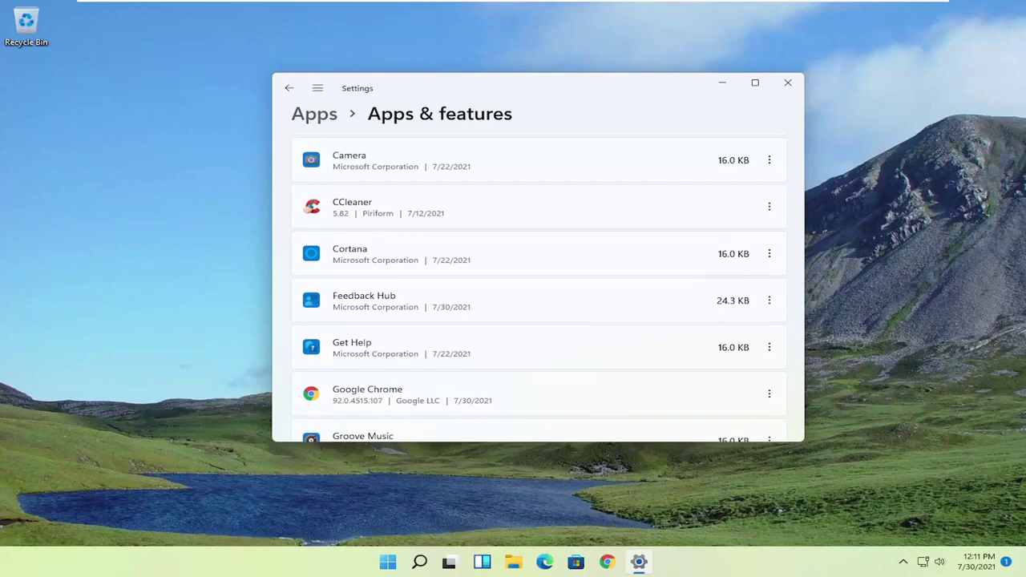
{"action": "left_click", "coordinate": [786, 82]}
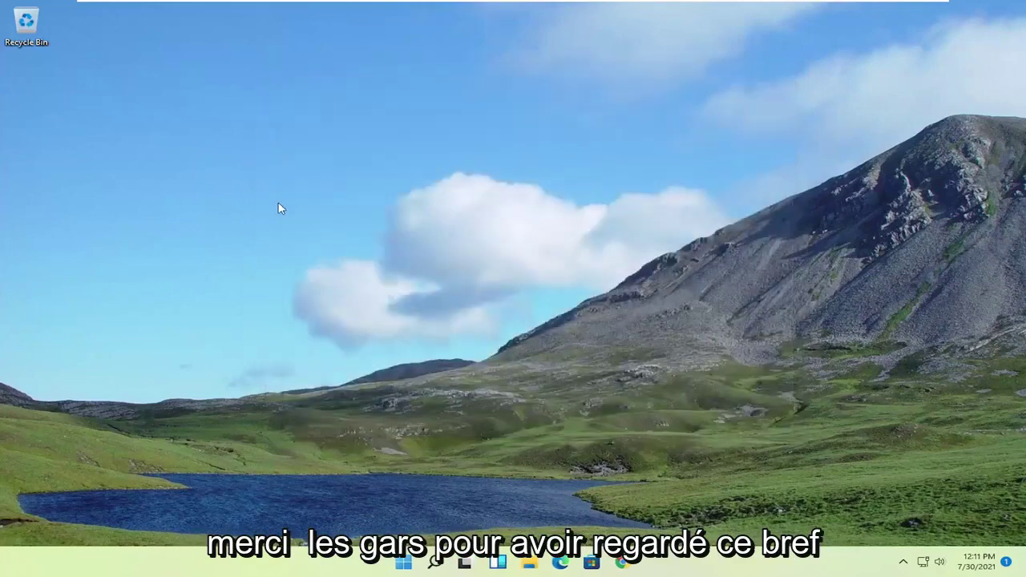